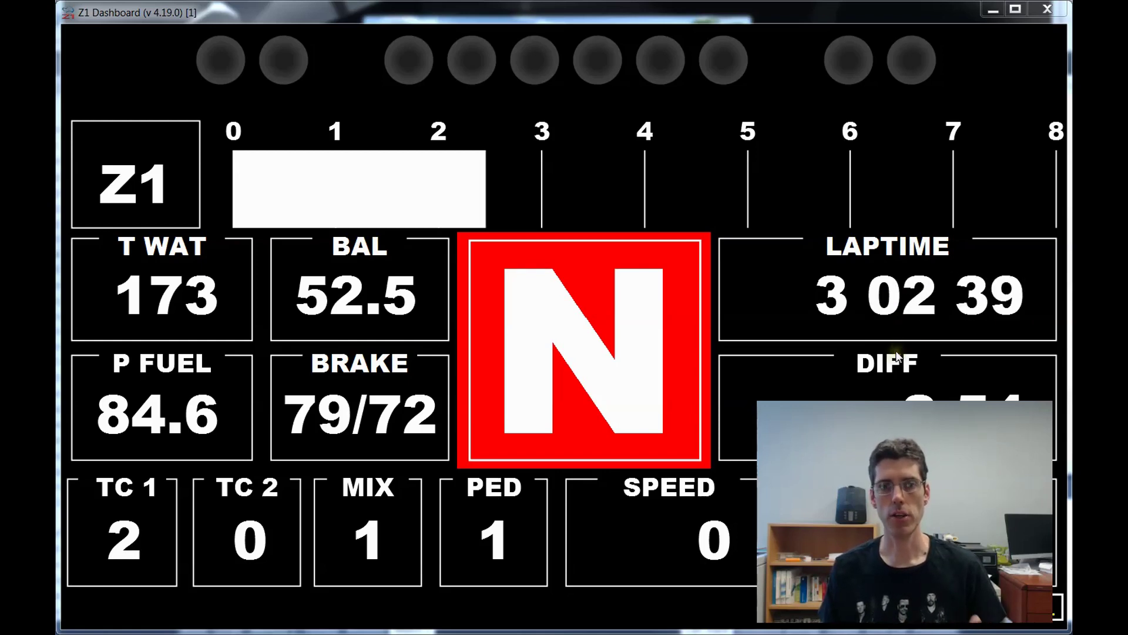
Cycle through the standings, track map, weather and fuel pages, back to the gear/lap time page.
click(976, 343)
click(976, 346)
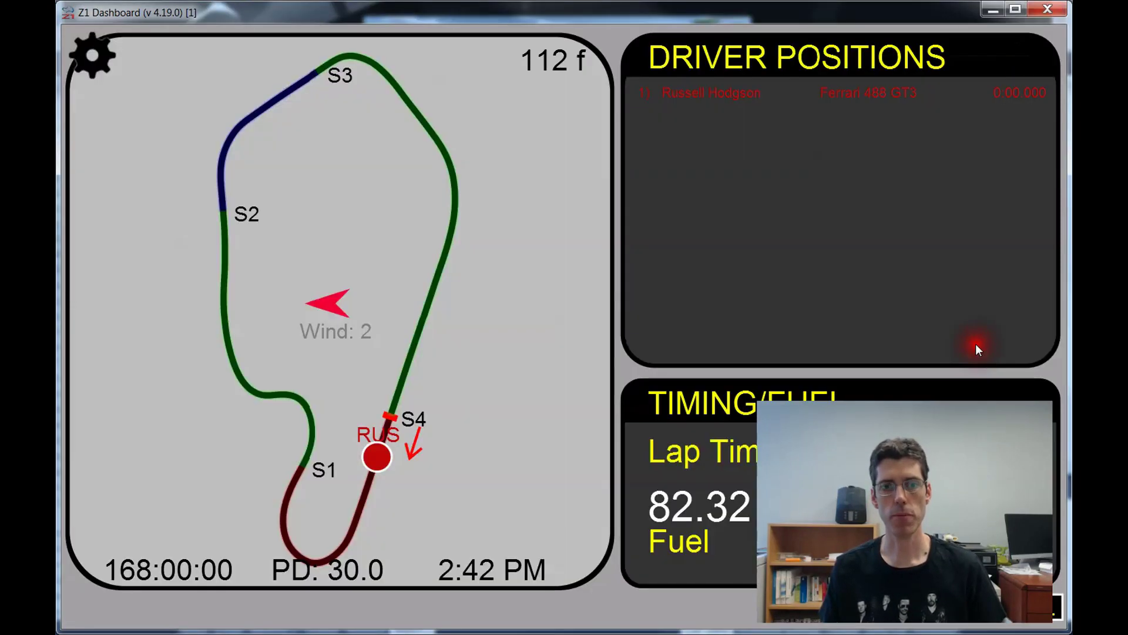
click(976, 349)
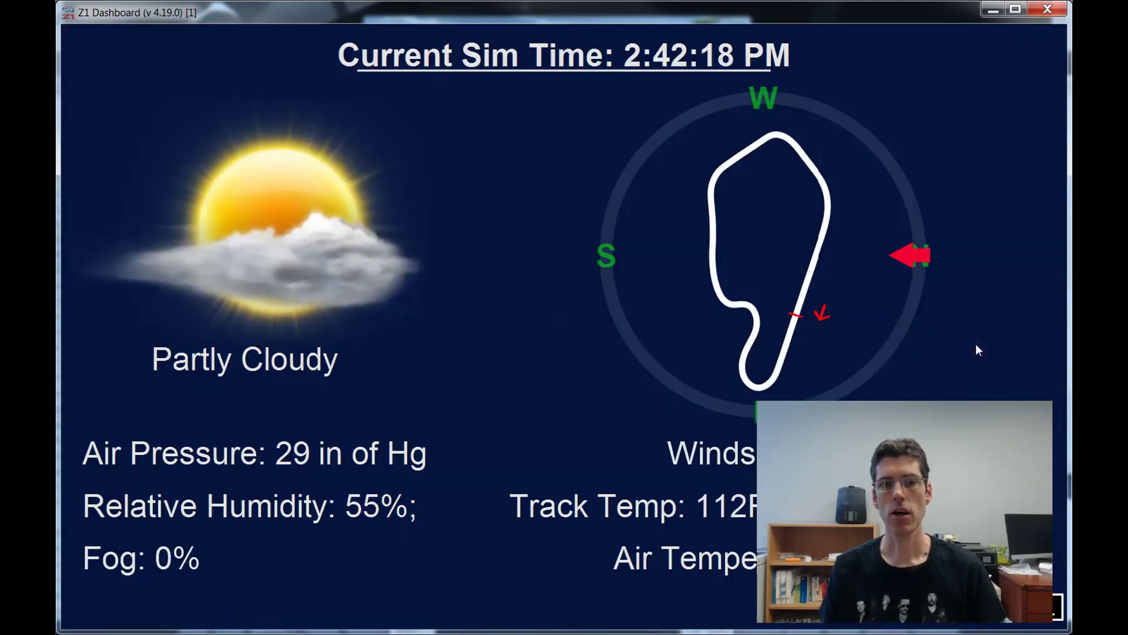
click(976, 346)
click(975, 345)
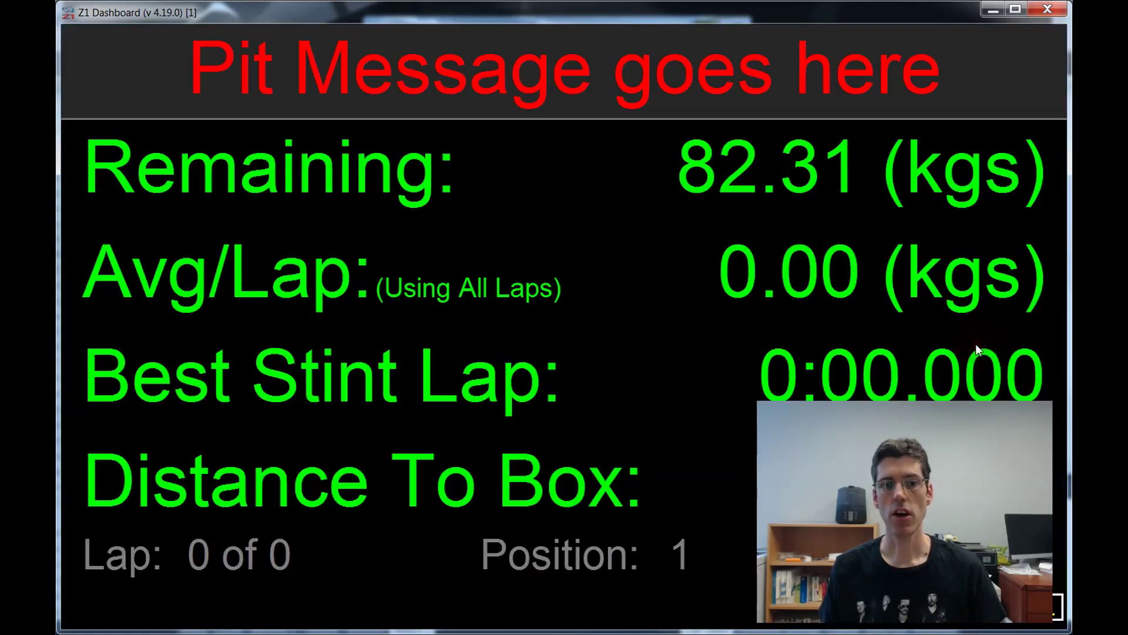
click(976, 347)
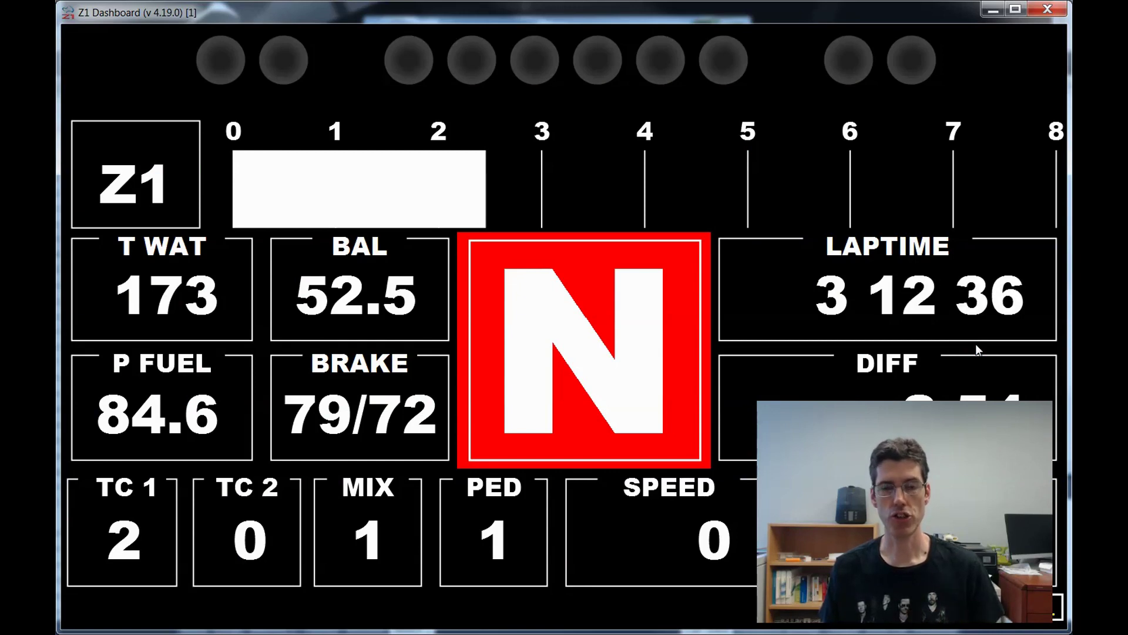
Open the dashboard settings, close them without changes, and click on the dash display.
double_click(947, 322)
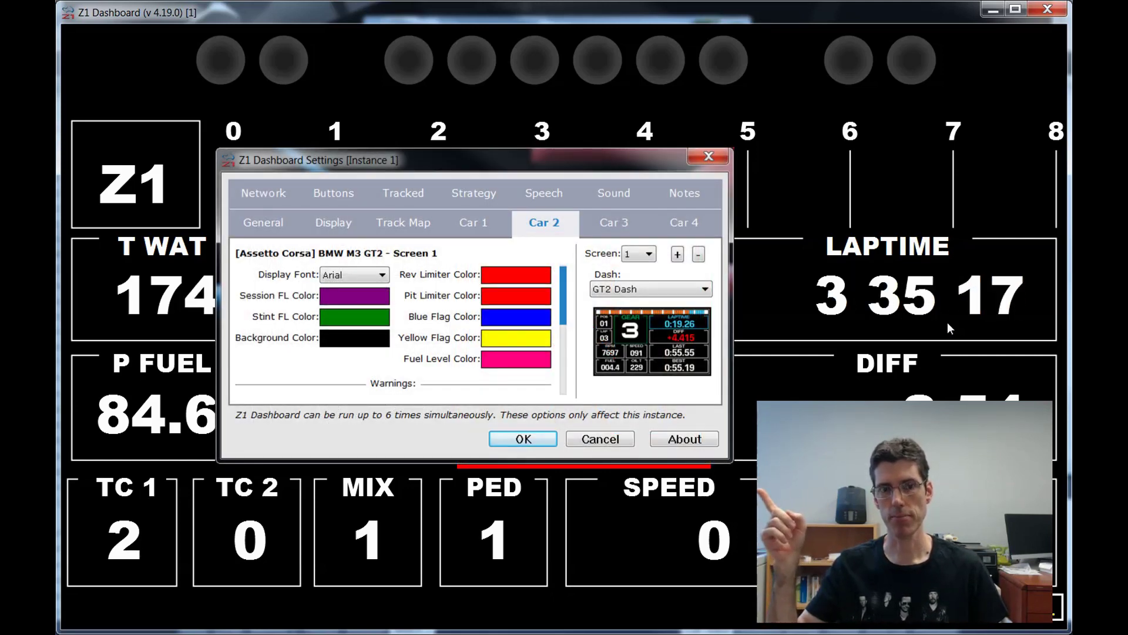
key(Escape)
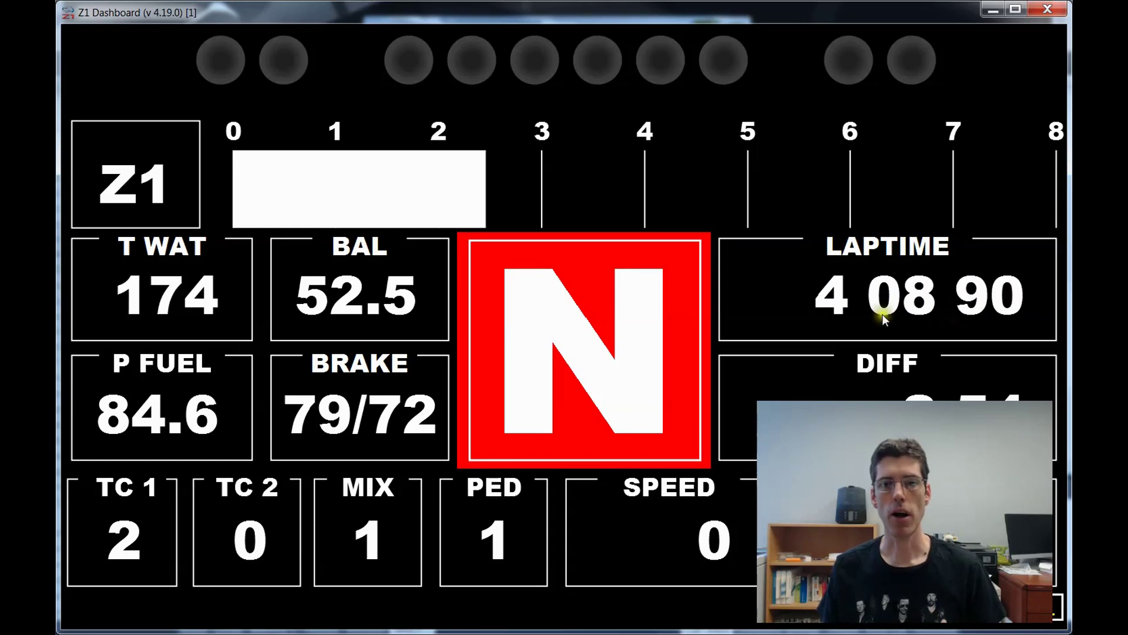
click(683, 269)
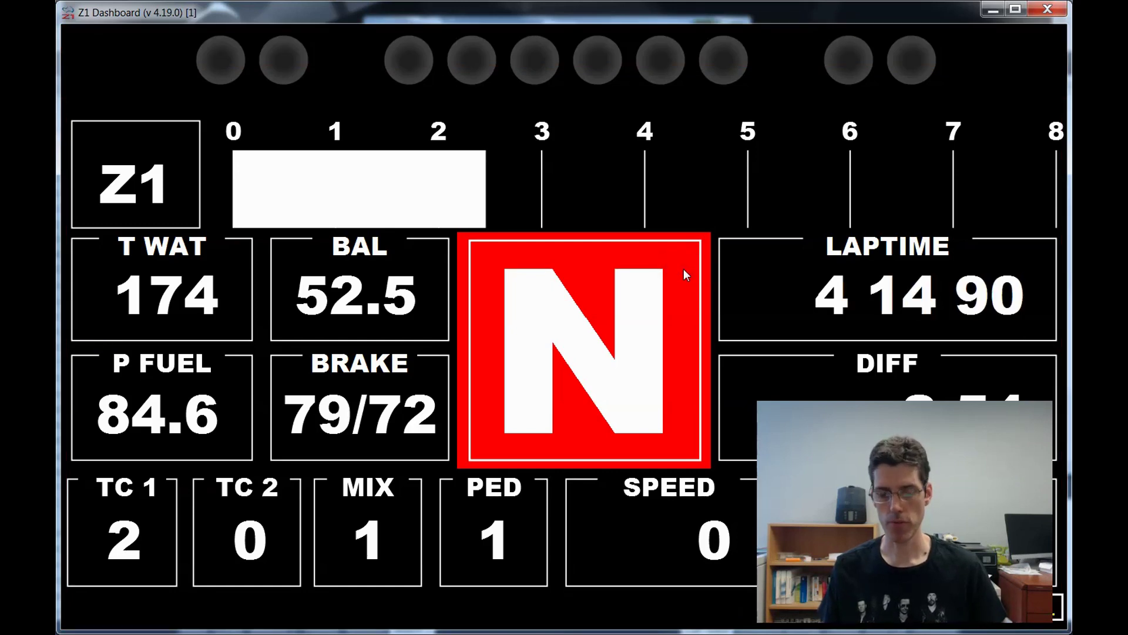
click(684, 271)
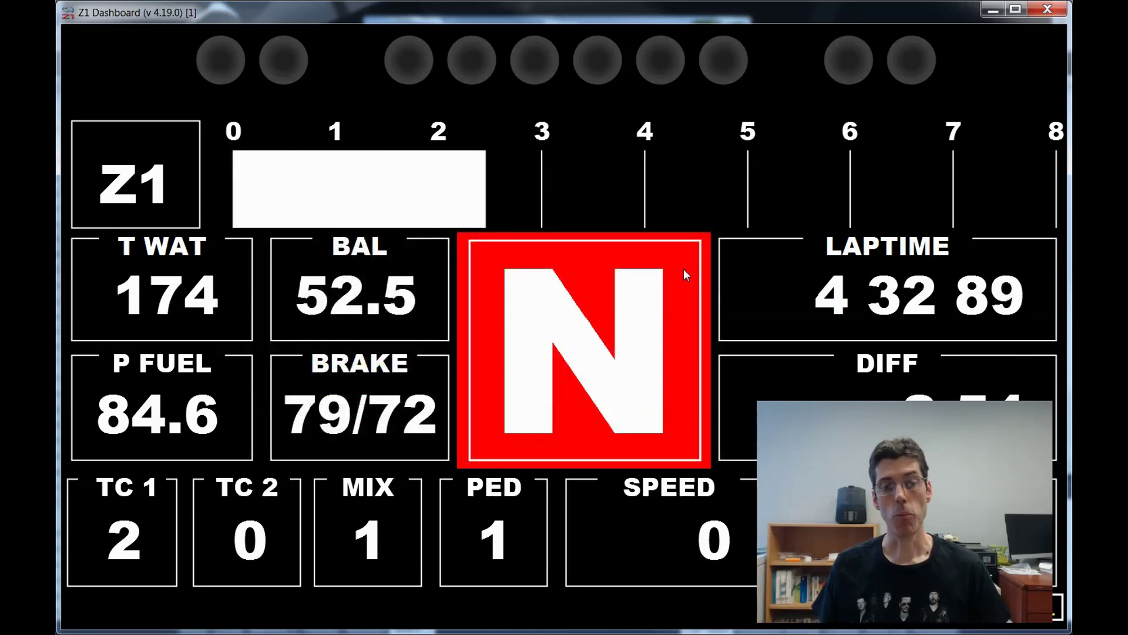
In edit mode, step from GT3 Dash 3 through GT3 Dash 4A and 4B to GT3 Dash 5.
double_click(684, 274)
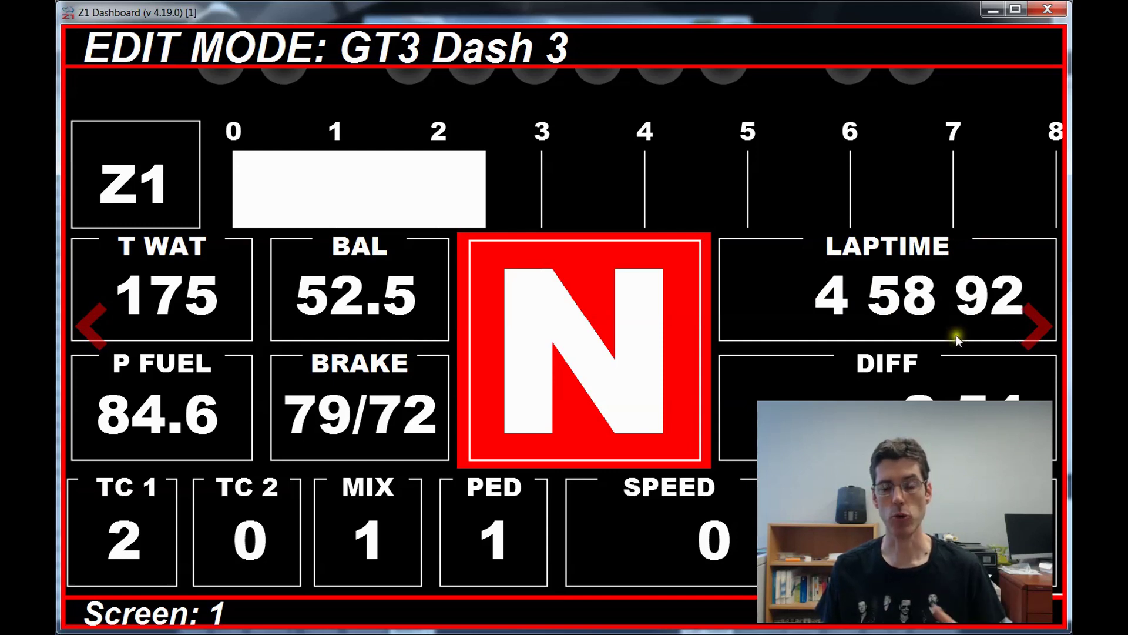
click(1034, 323)
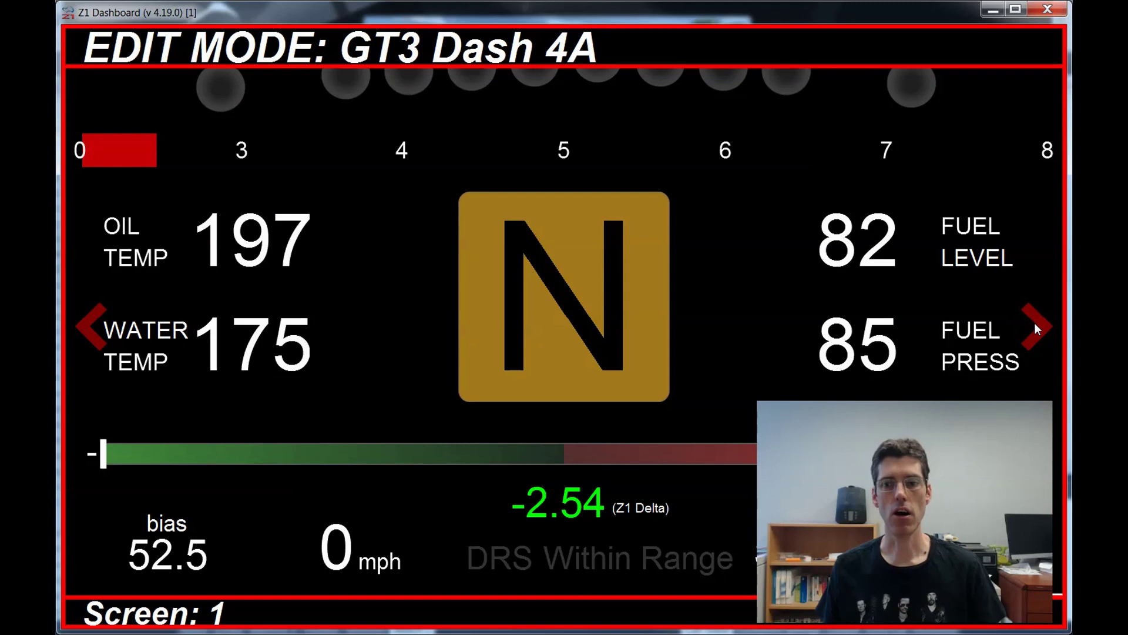
click(82, 323)
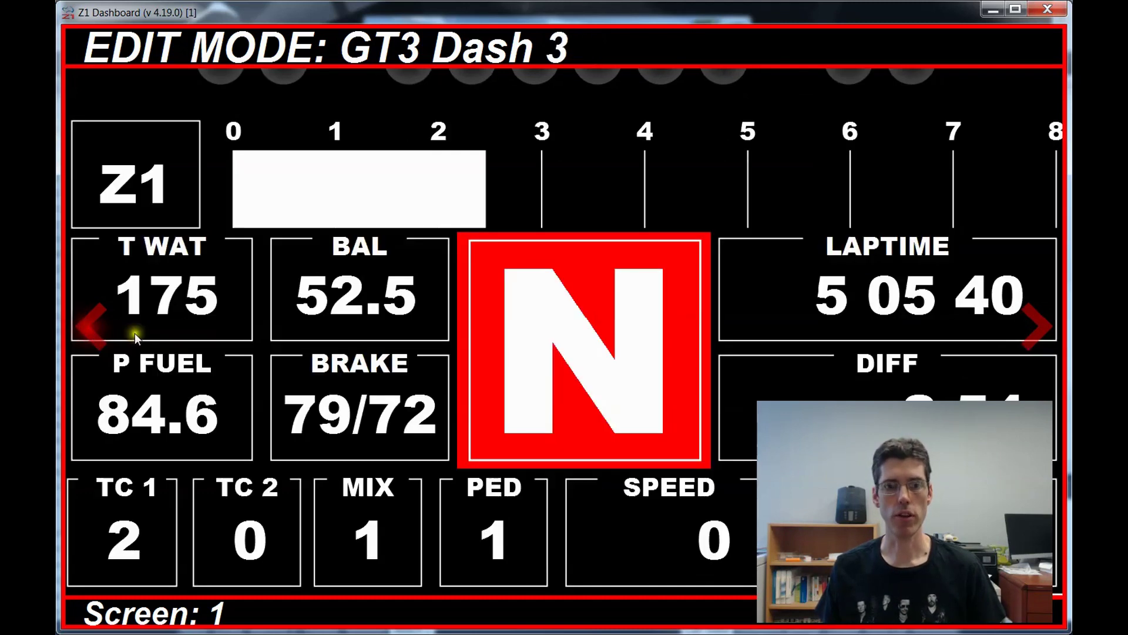
click(1040, 329)
click(1040, 329)
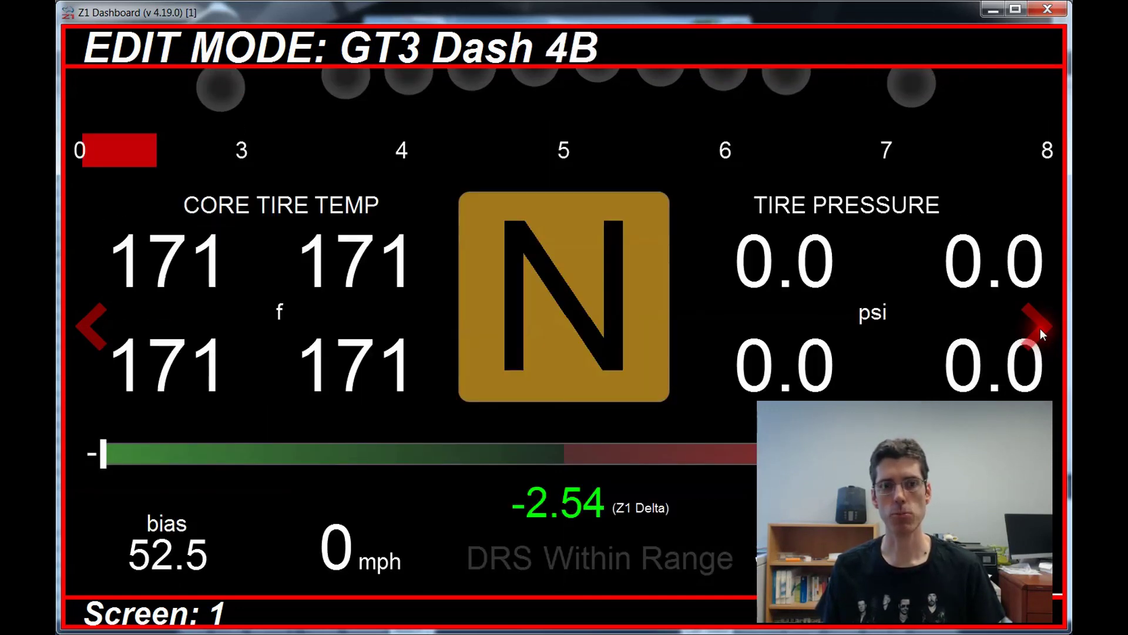
click(1040, 328)
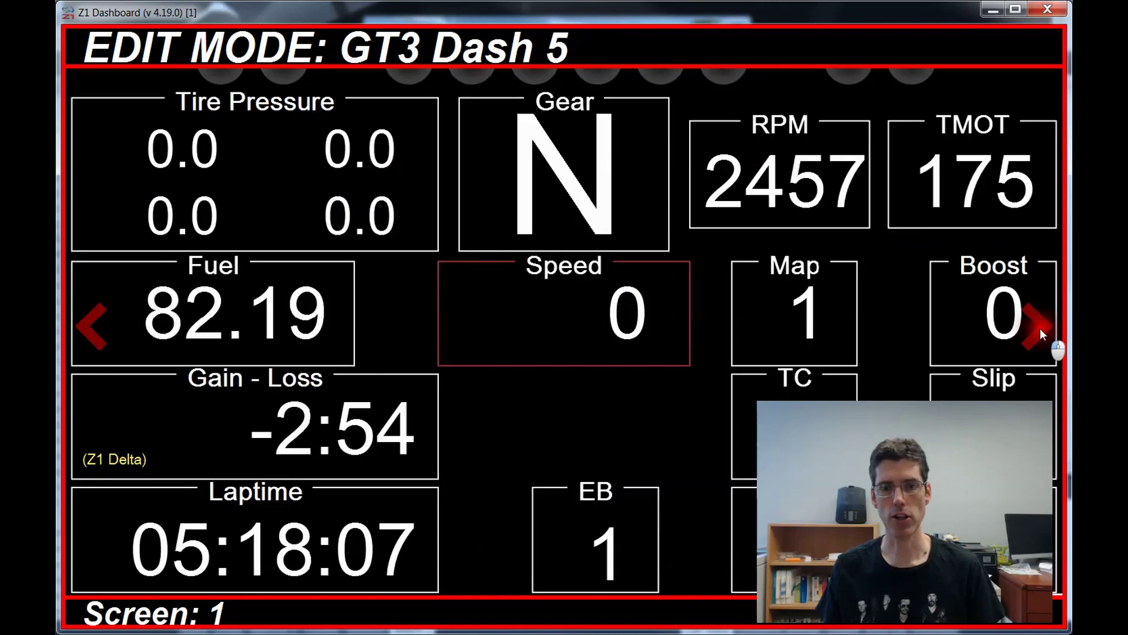
Preview LMP Dash, Implala Class B Dash and Implala Dash, then step back to GT3 Dash 5.
click(1040, 328)
click(1040, 328)
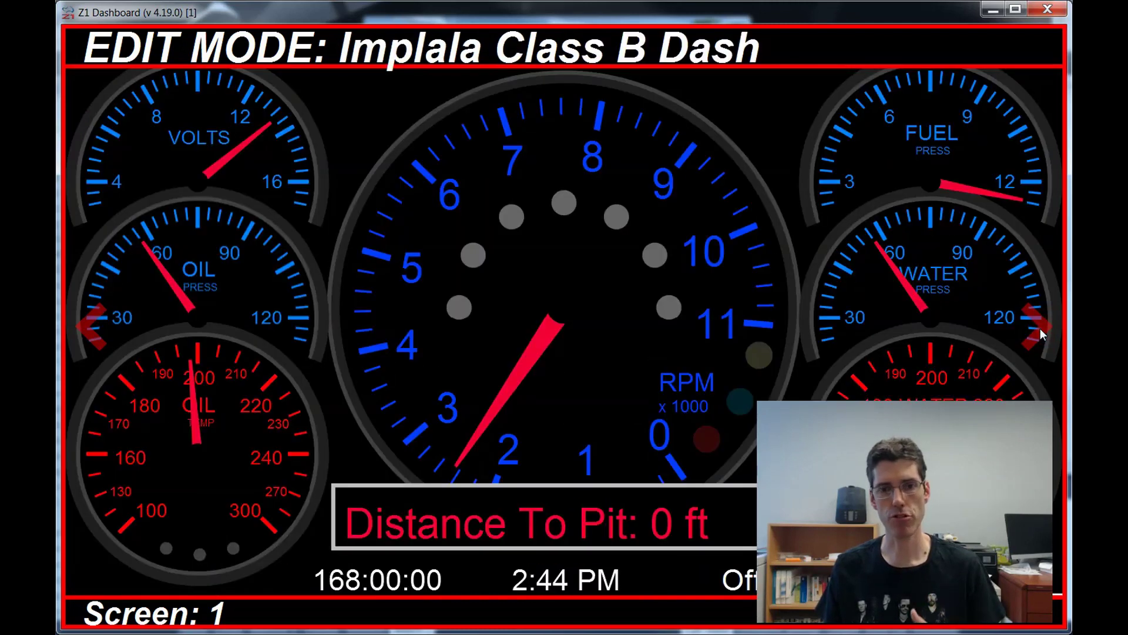
click(1040, 328)
click(92, 334)
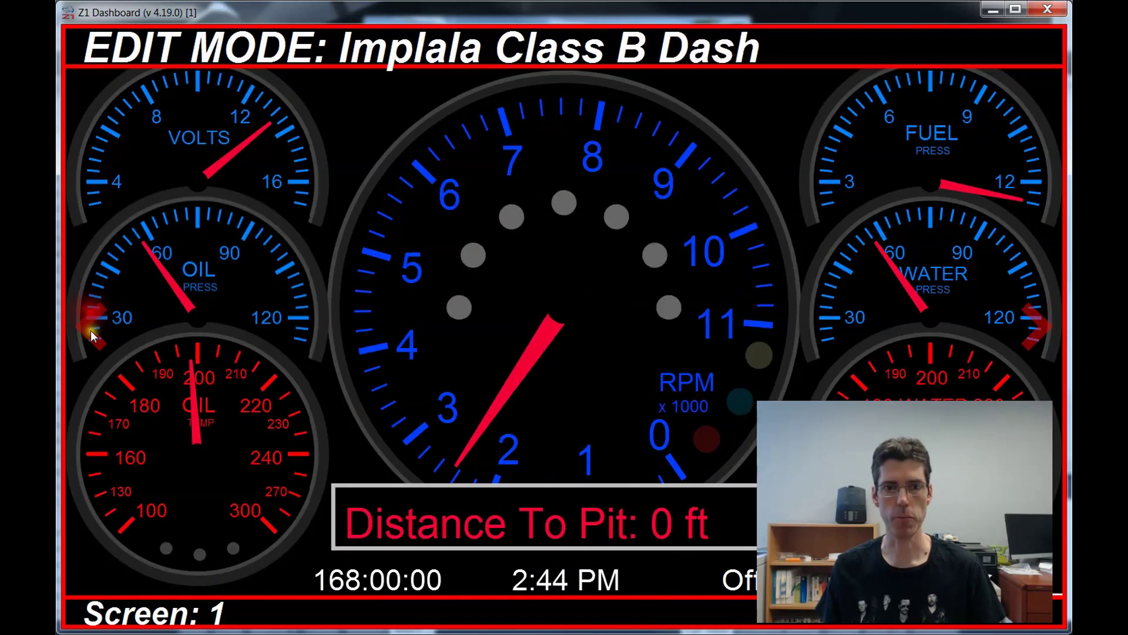
click(92, 334)
click(93, 334)
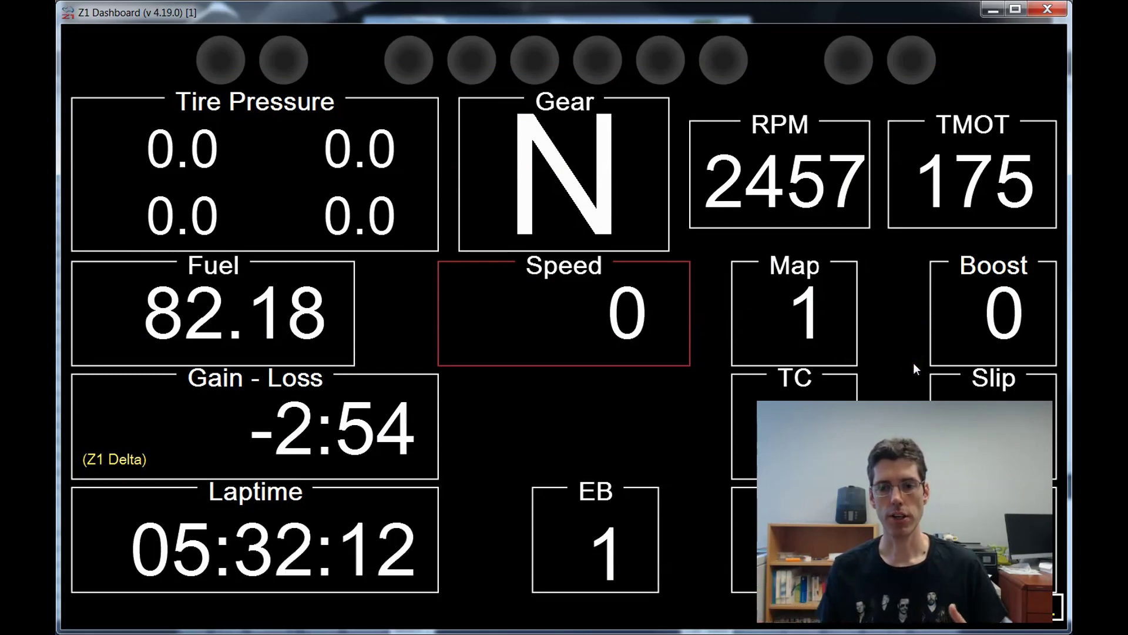
On the standings screen, enter edit mode and browse the layouts to Star Mazda Dash.
click(998, 341)
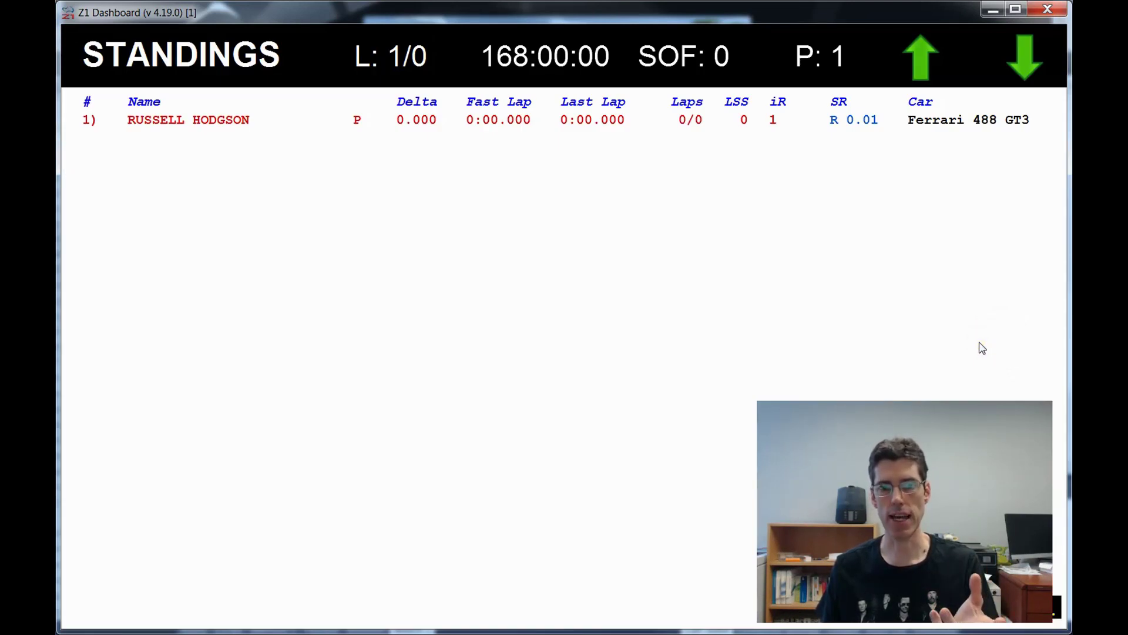
right_click(604, 310)
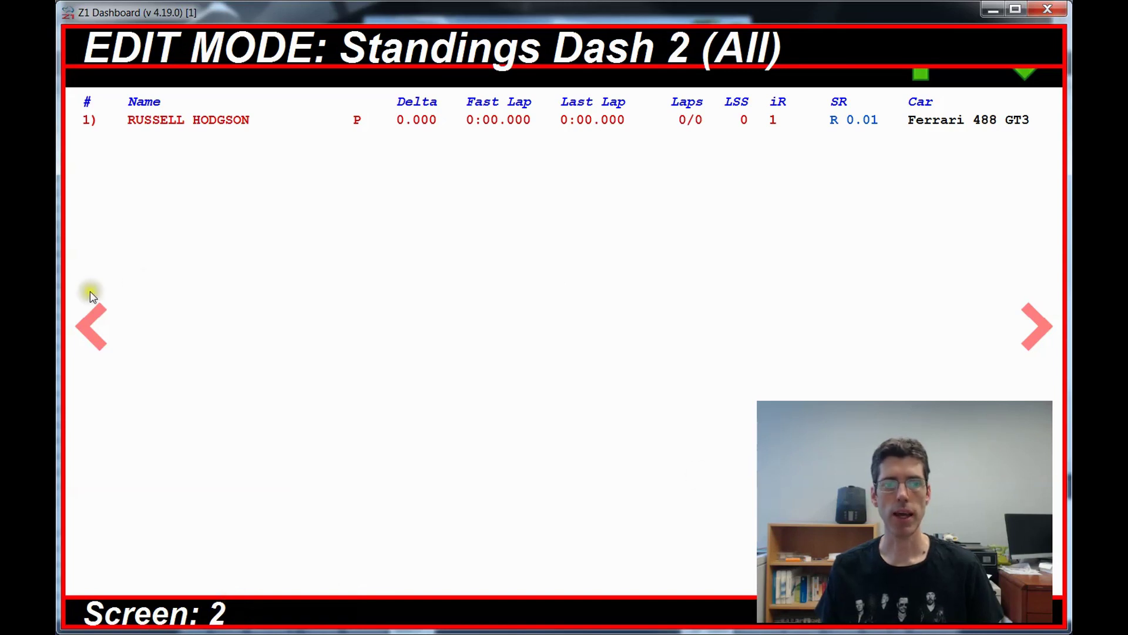
click(102, 326)
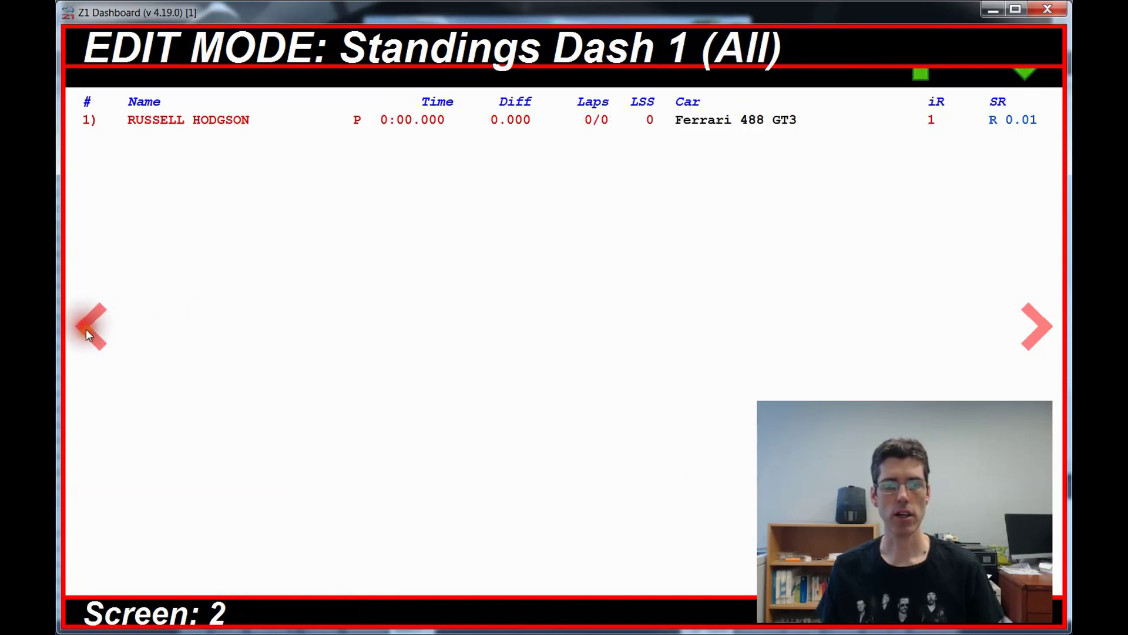
click(91, 338)
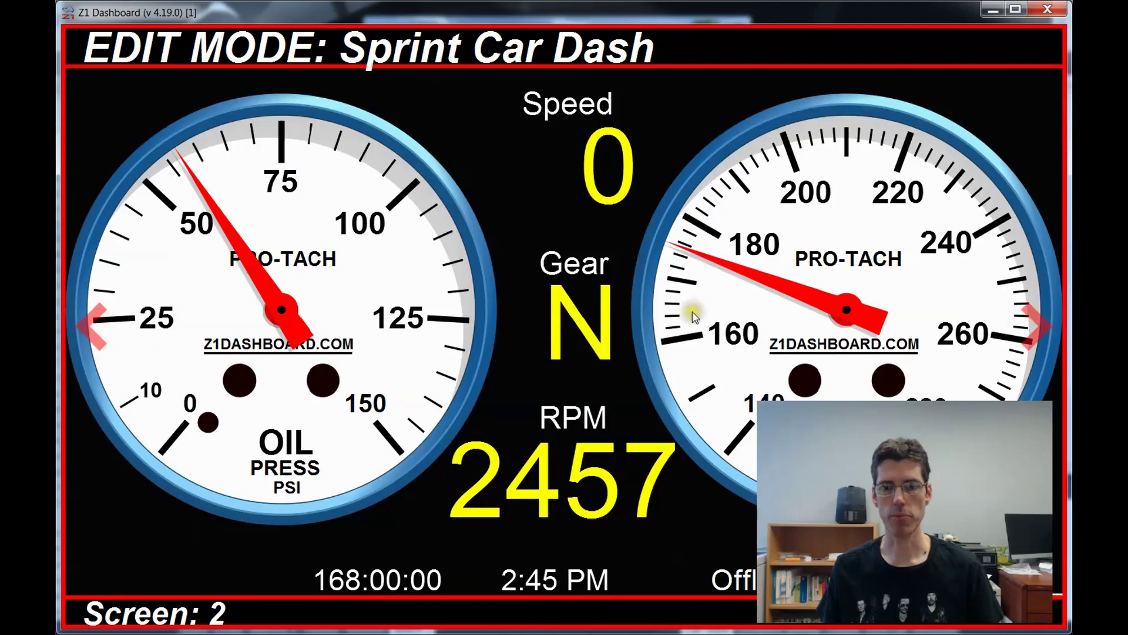
click(1040, 325)
click(1041, 323)
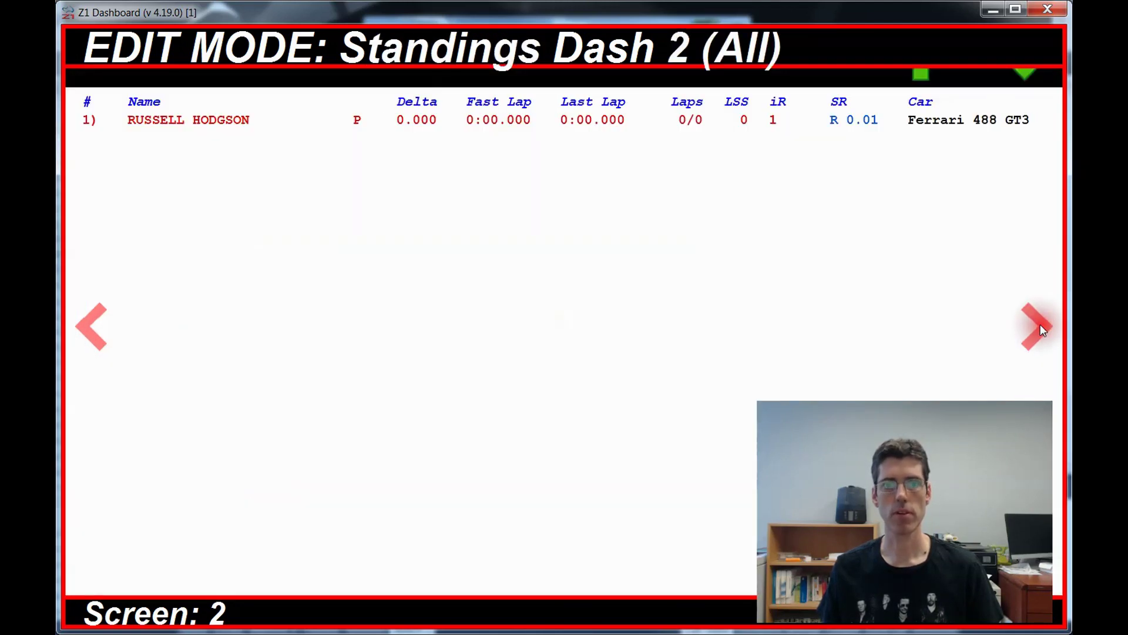
click(1040, 324)
click(1040, 324)
click(1040, 327)
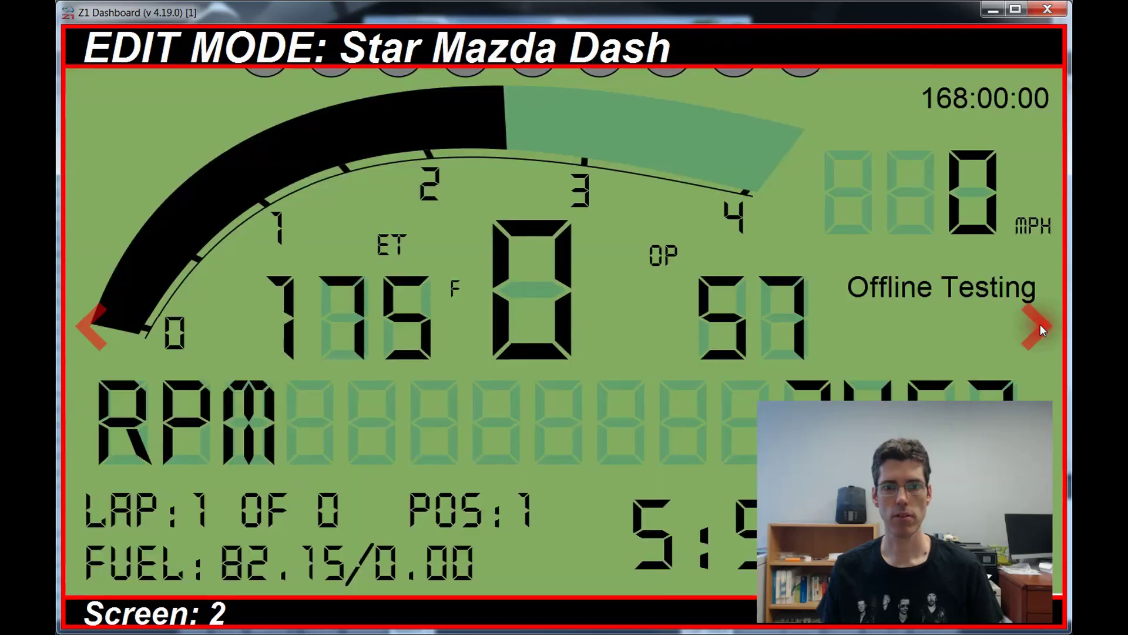
Switch between the Star Mazda, track map and GT3 Dash 5 screens, ending on GT3 Dash 5.
click(94, 325)
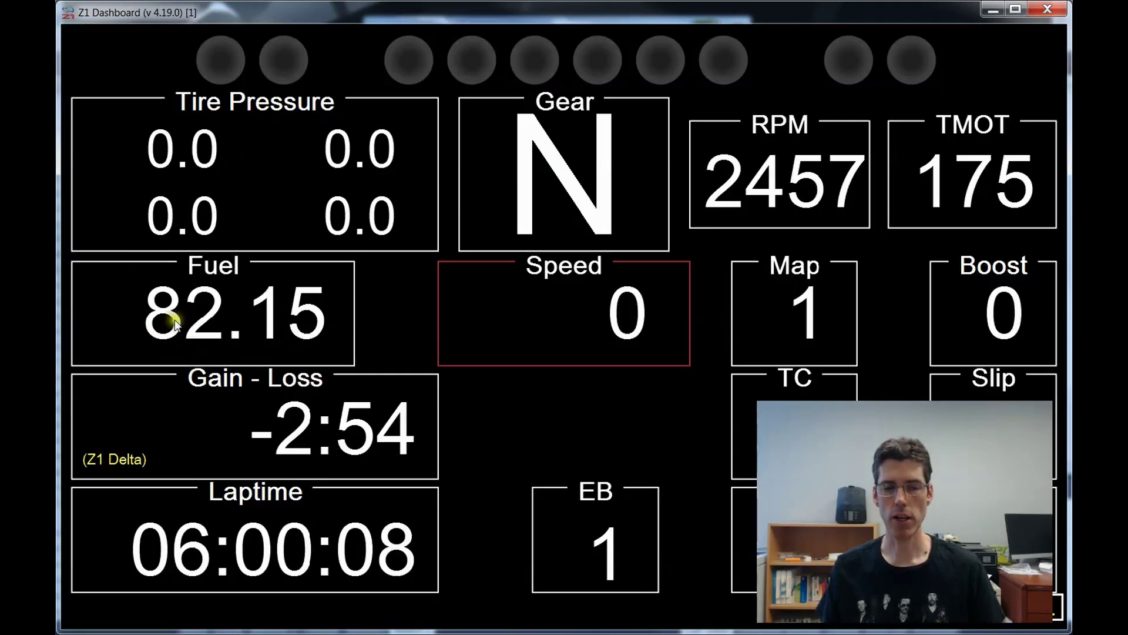
click(1007, 355)
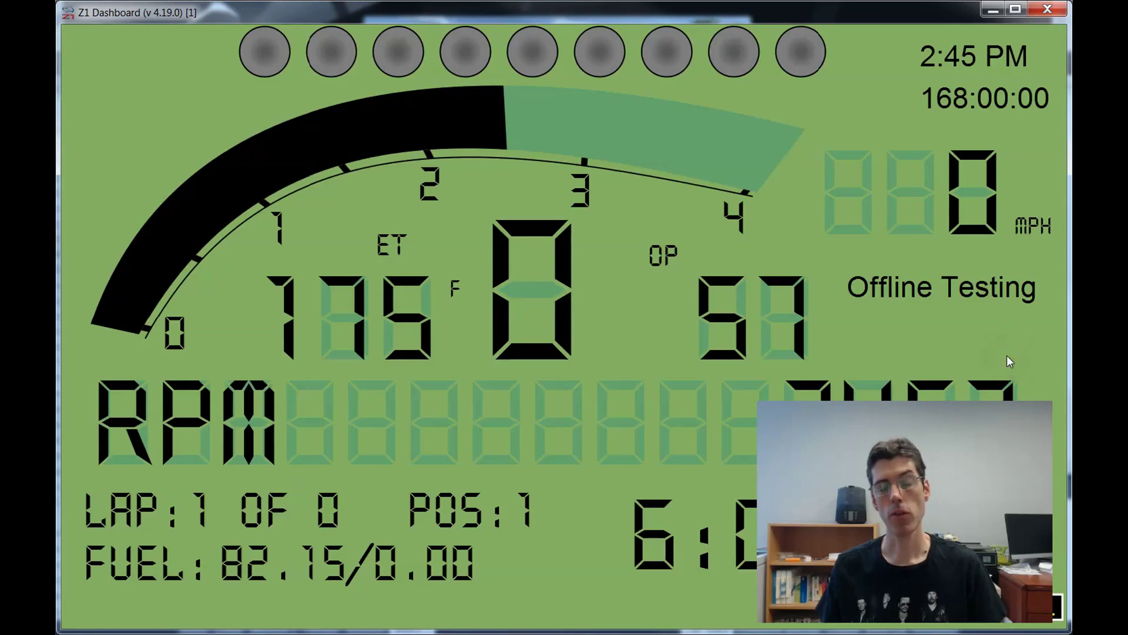
click(1006, 356)
click(155, 363)
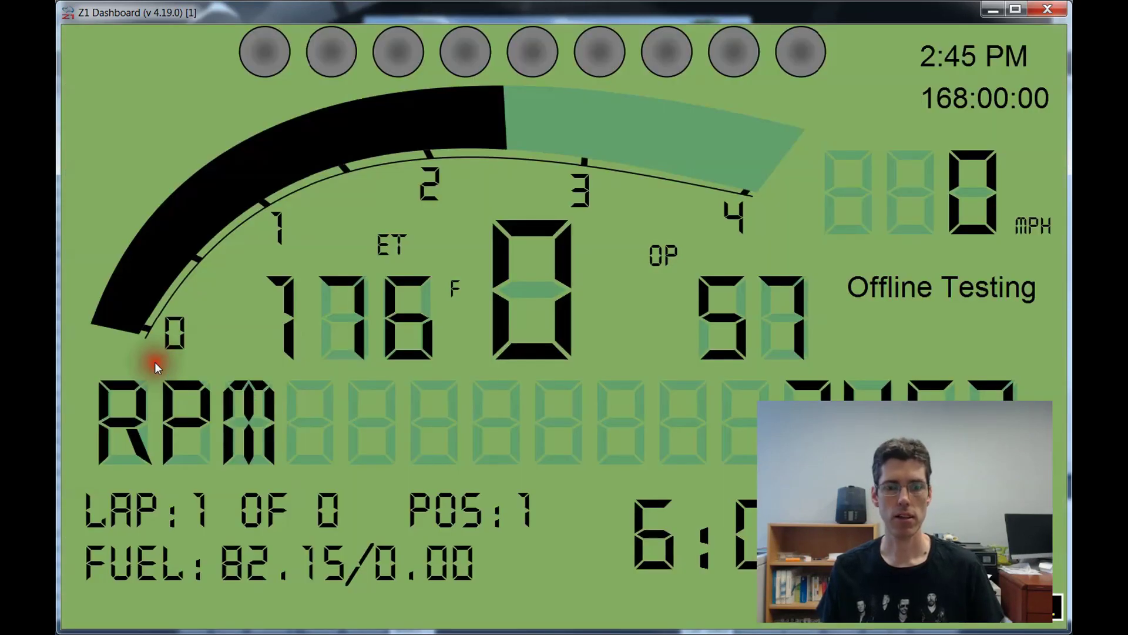
click(106, 359)
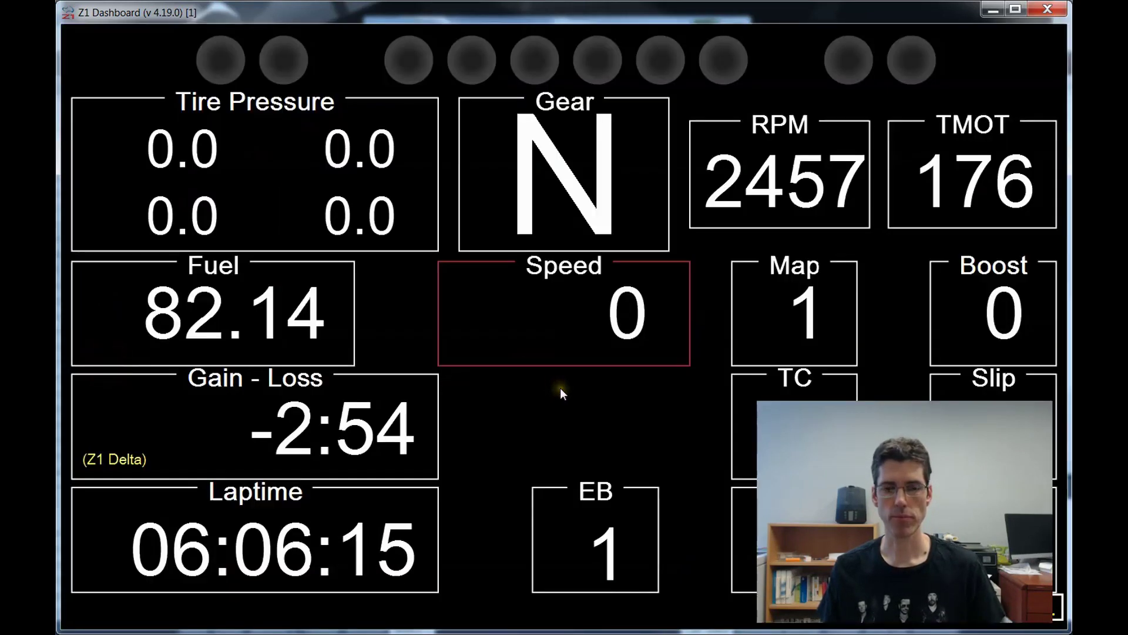
Enter edit mode on screen 1, preview LMP Dash, then return to GT3 Dash 5.
right_click(540, 327)
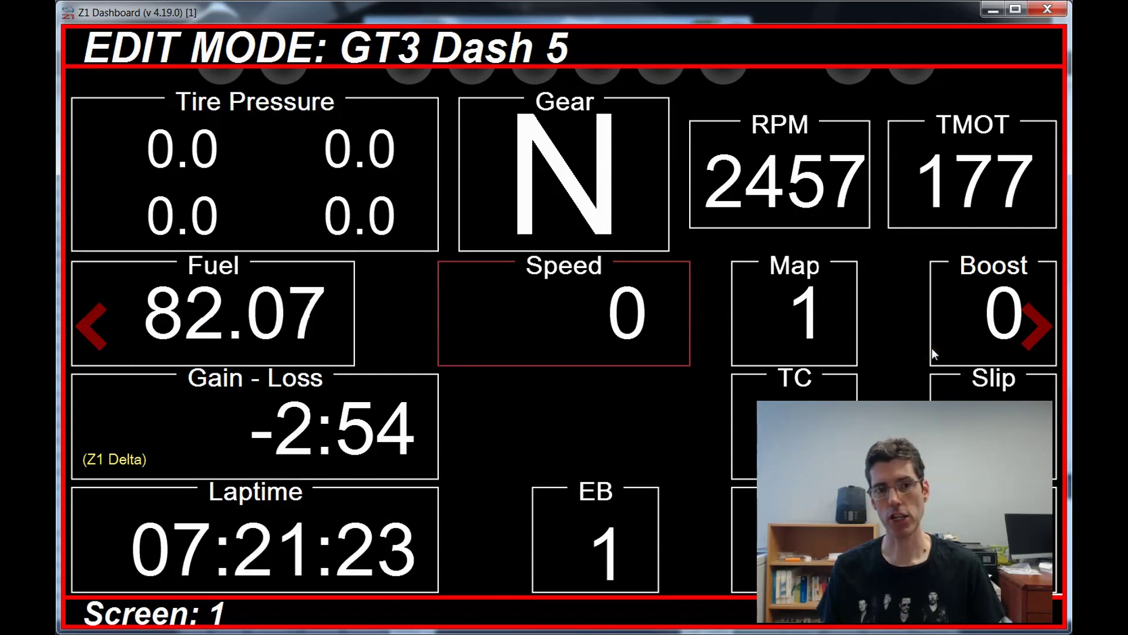
click(1028, 322)
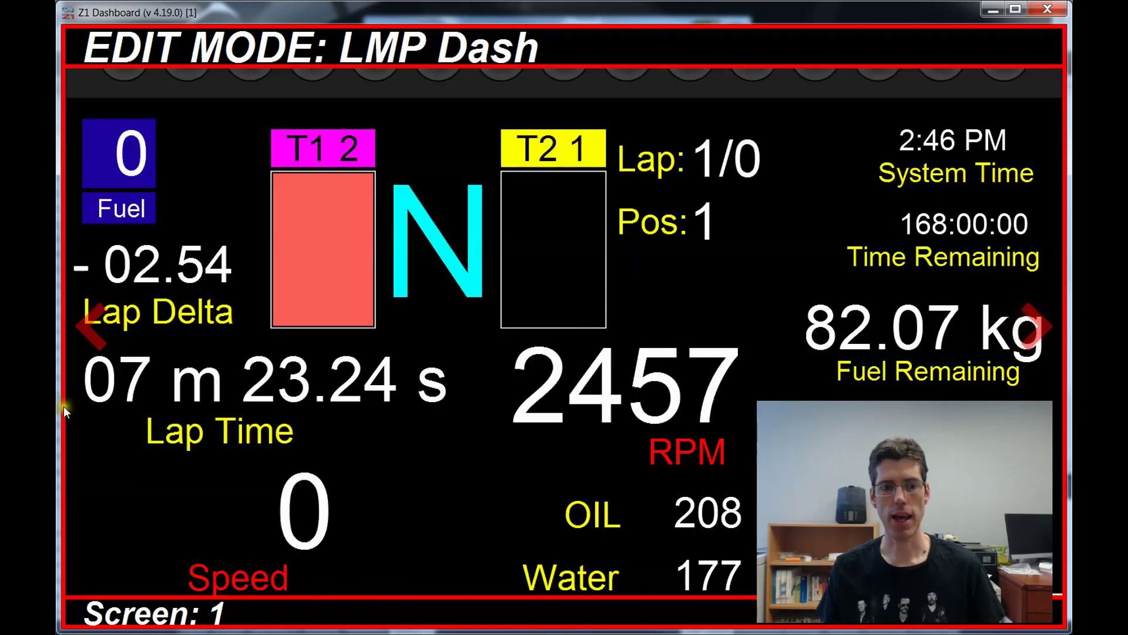
click(91, 319)
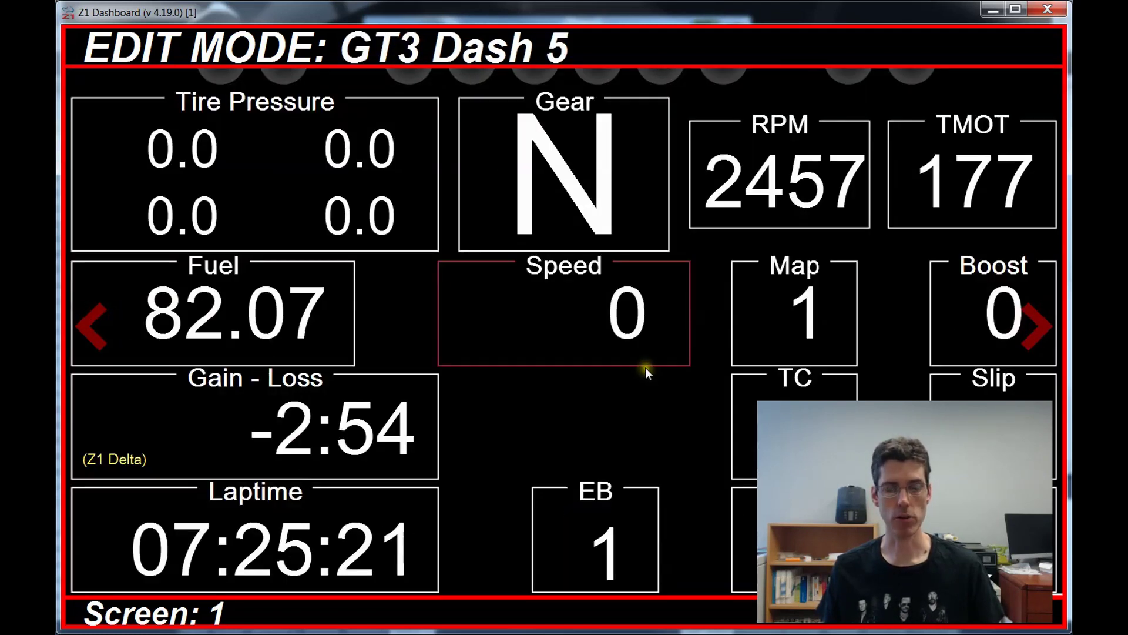